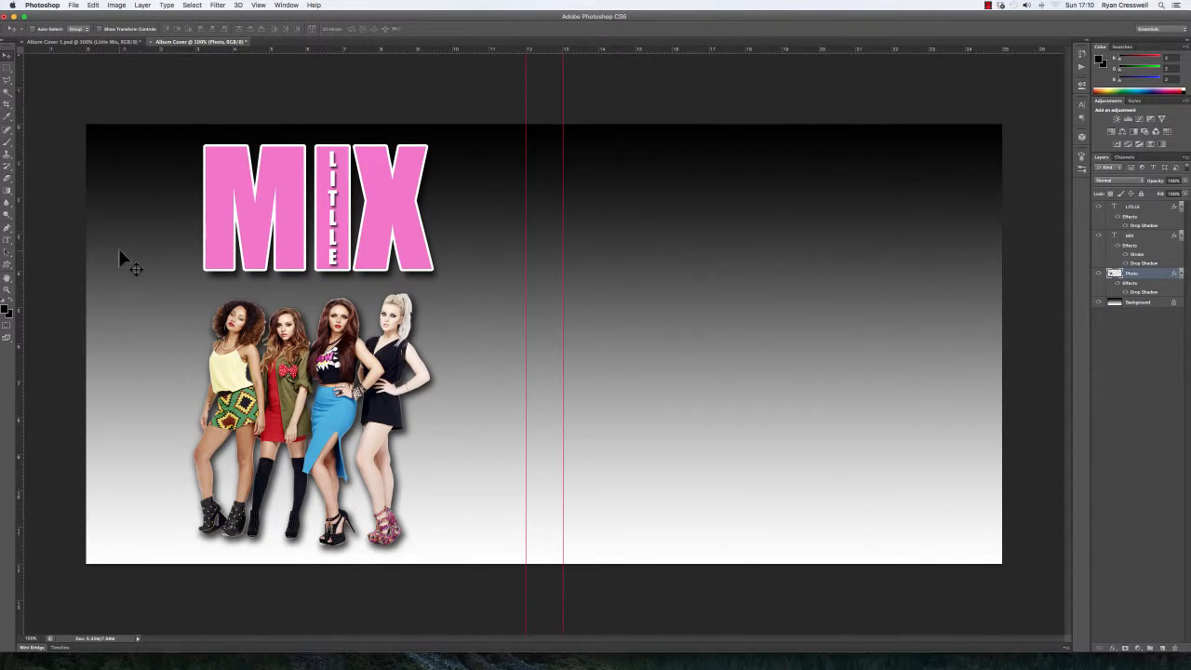
Set up the Rectangle tool to draw a shape with a white fill and no stroke.
left_click(11, 268)
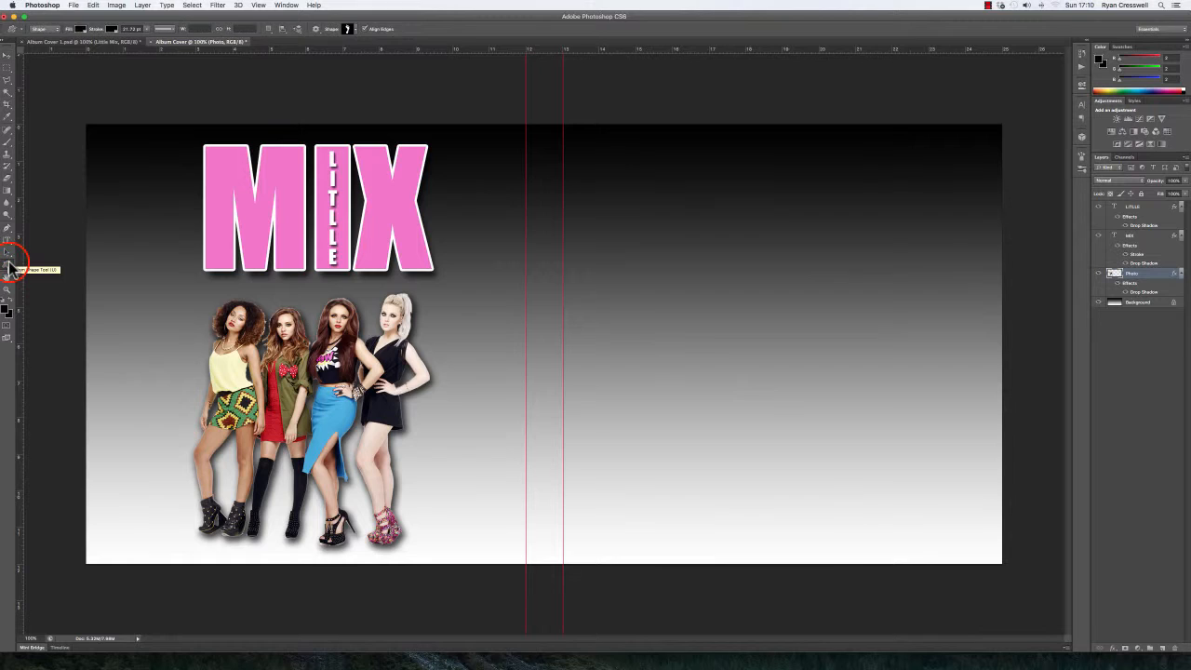
left_click(30, 265)
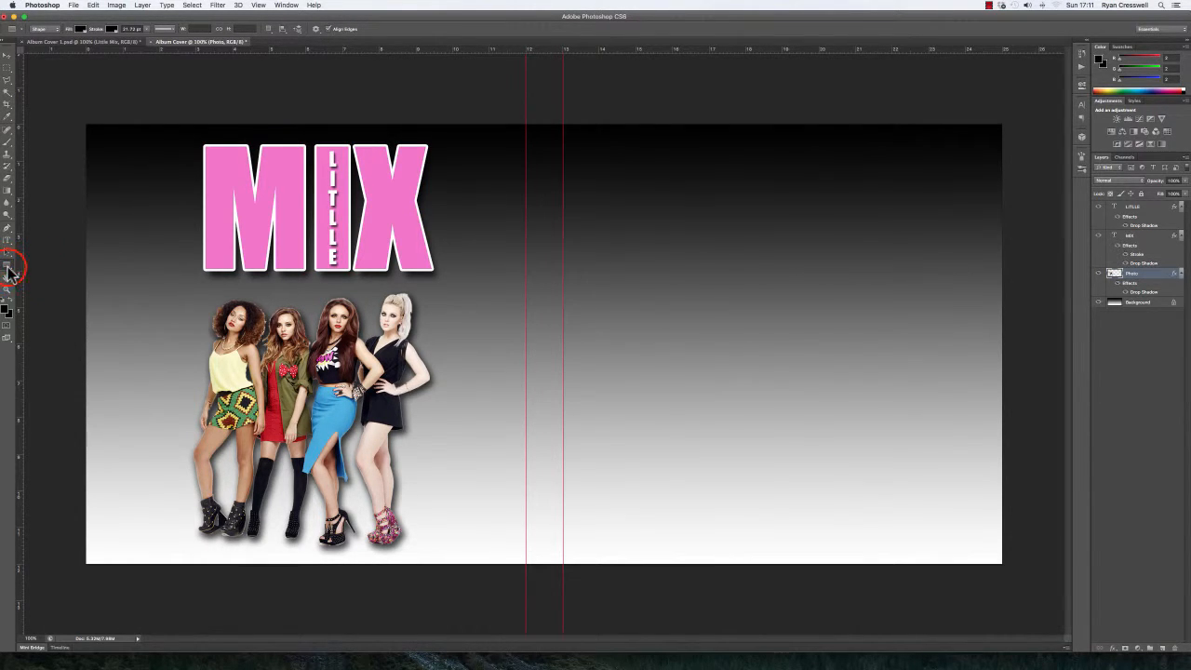
left_click(10, 270)
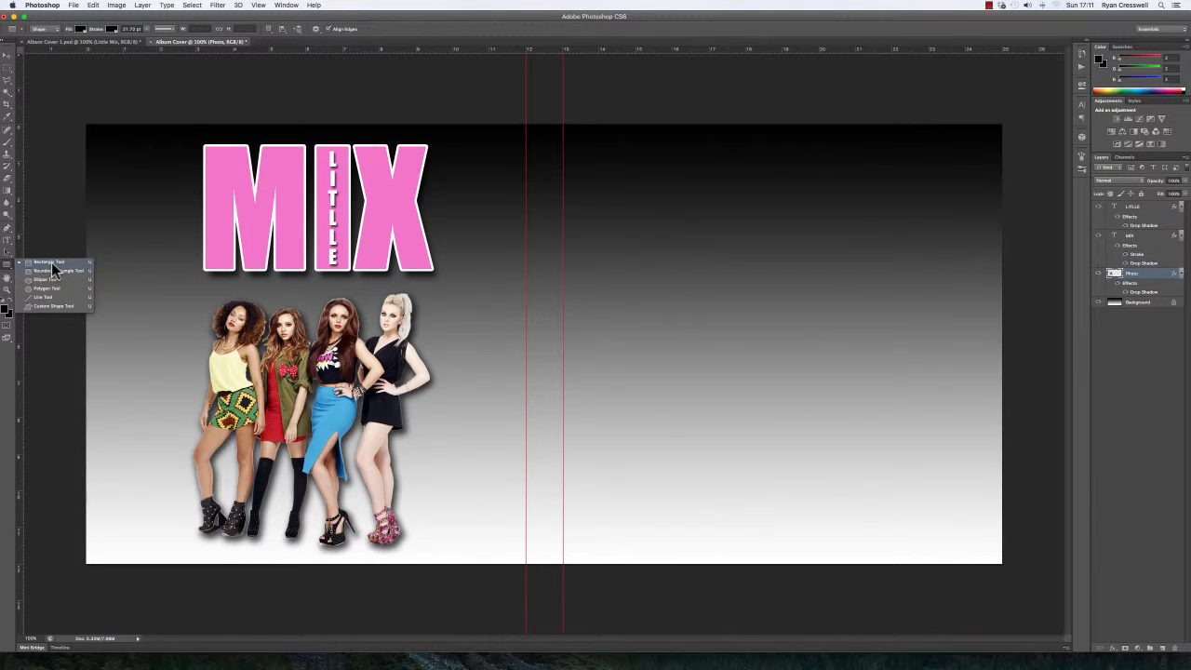
left_click(51, 263)
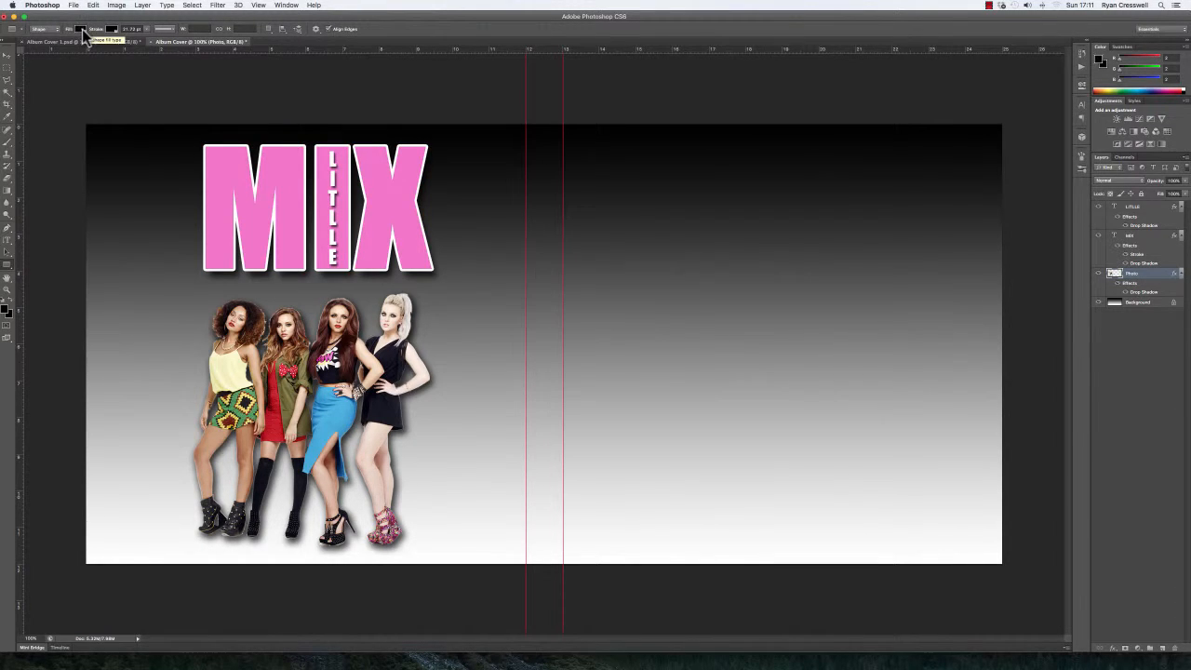
left_click(83, 31)
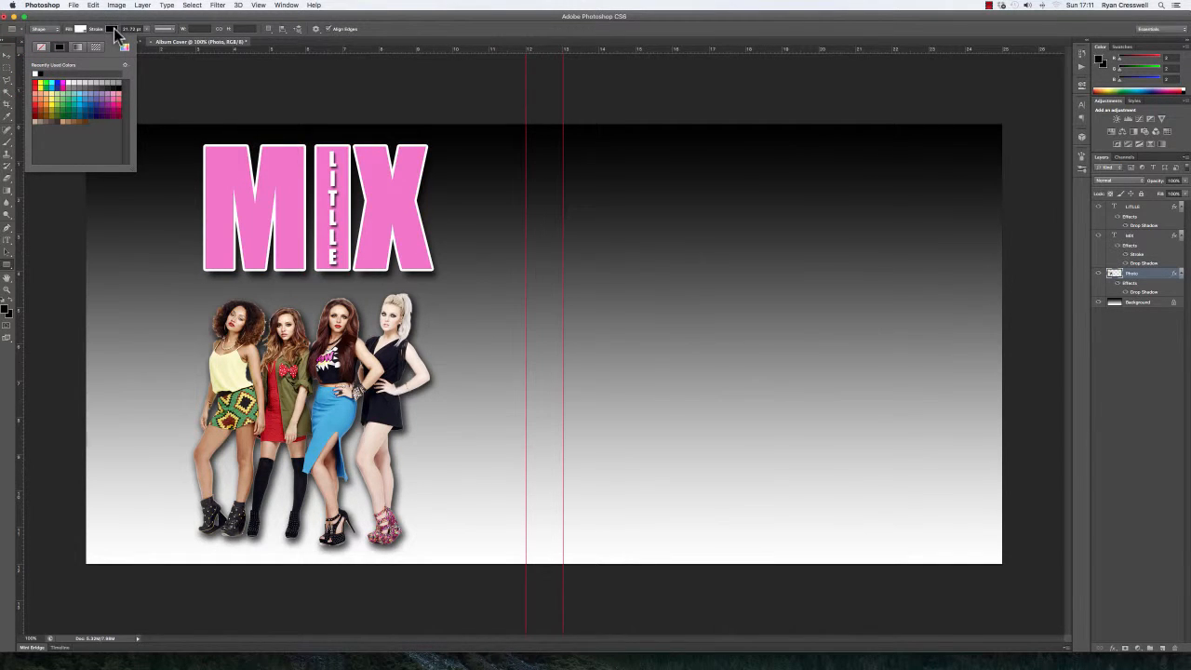
left_click(114, 31)
left_click(115, 31)
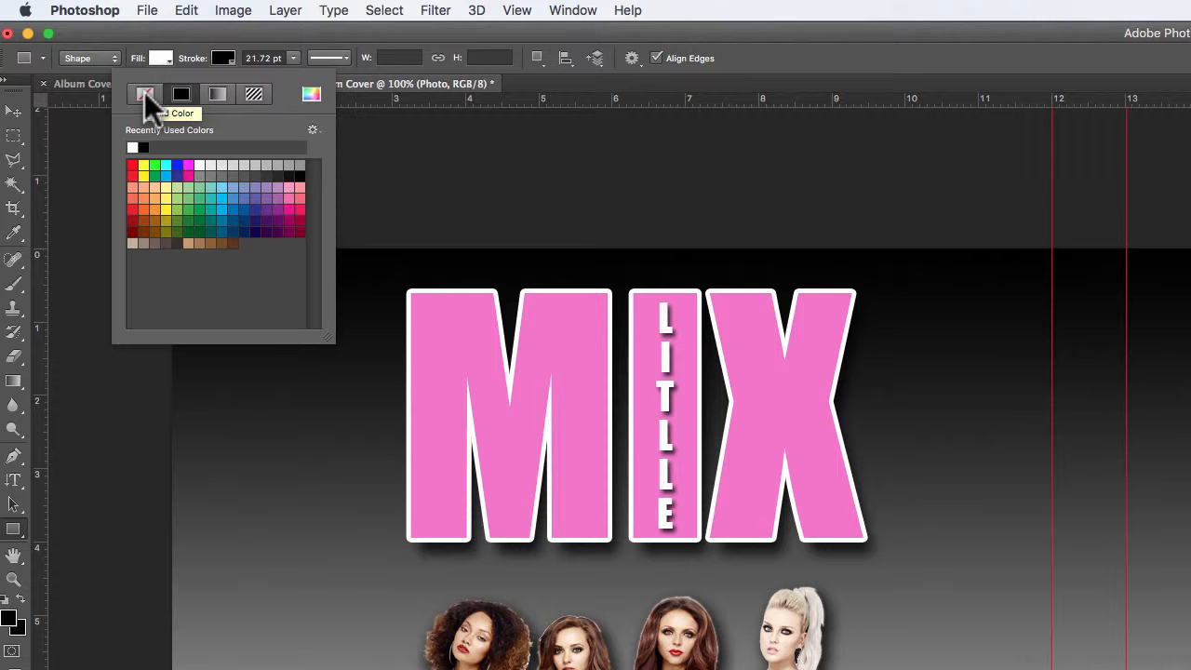
left_click(144, 93)
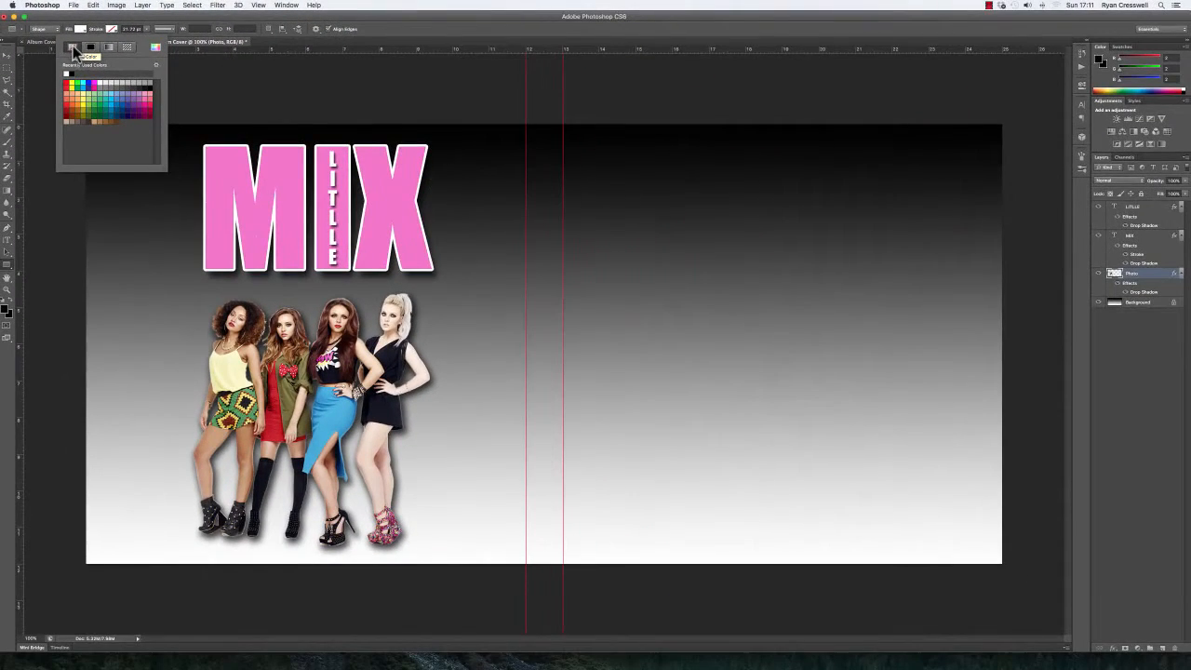
Draw a full-height rectangle between the two vertical guides and rename its layer Spine.
left_click(526, 123)
left_click_drag(525, 124, 563, 559)
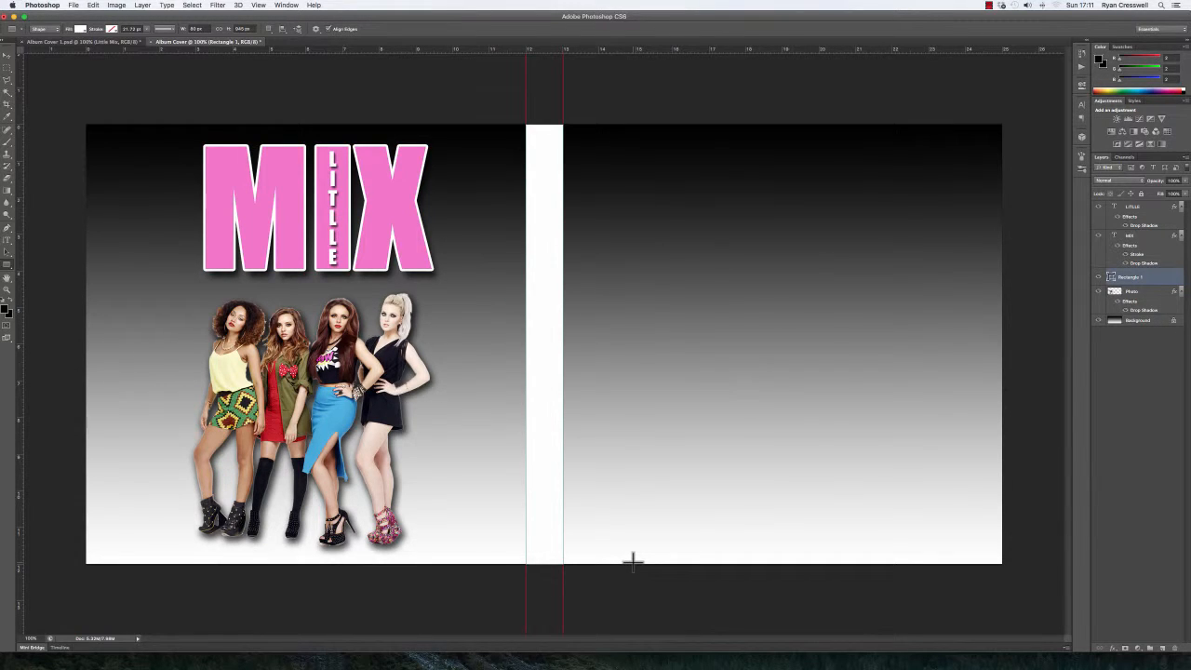
double_click(1132, 277)
type("Spine")
key("Return")
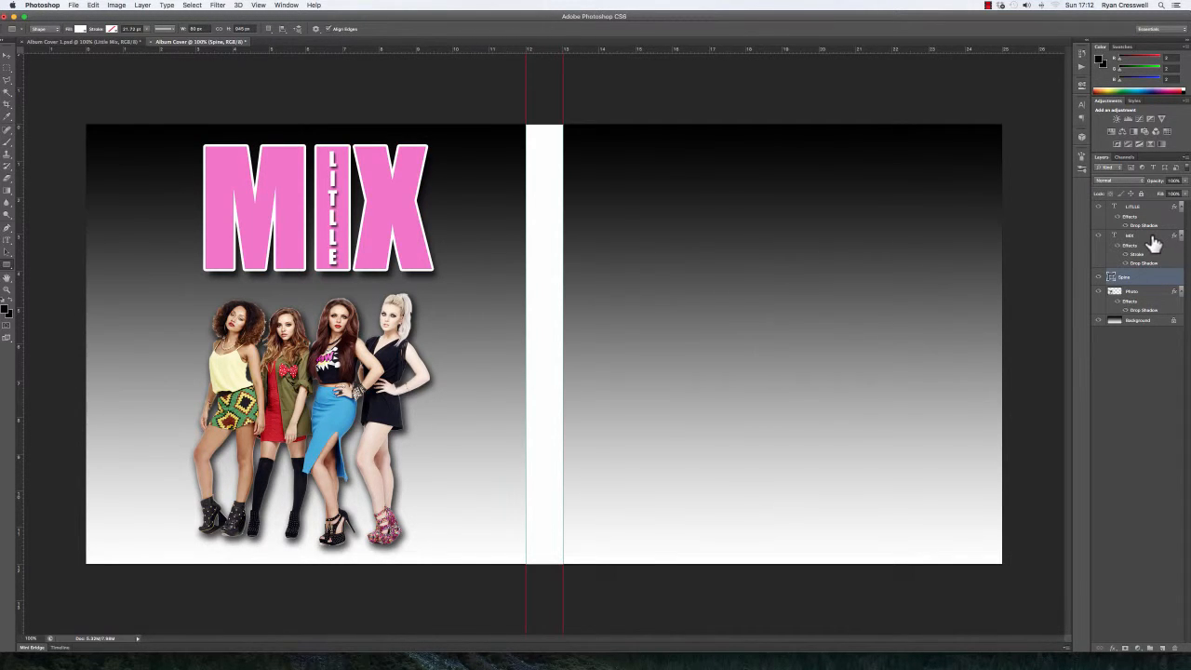
Try moving the MIX and LITLLE text layers leftward one at a time and undo both moves.
left_click(8, 54)
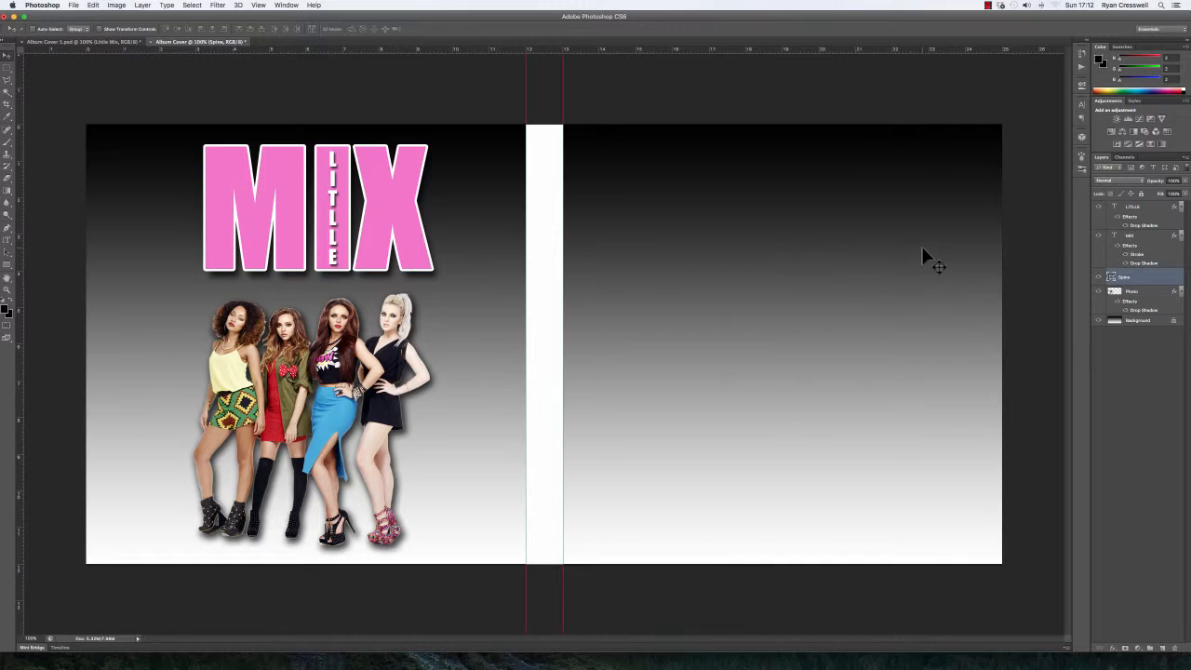
left_click(1132, 235)
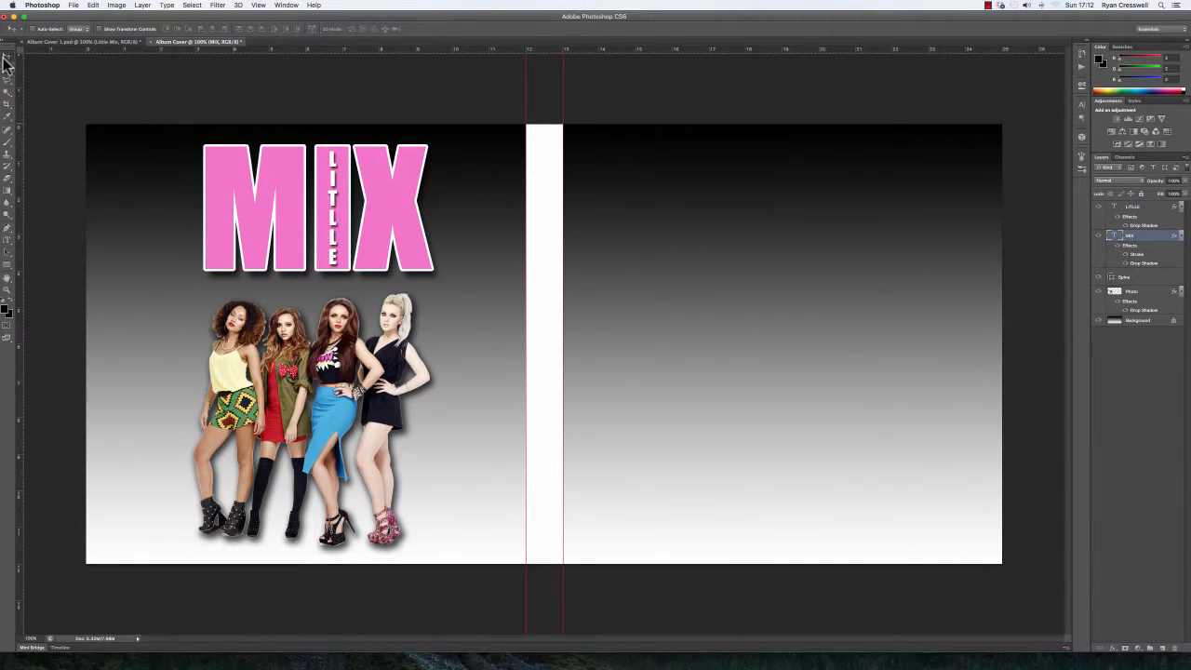
left_click_drag(423, 189, 398, 188)
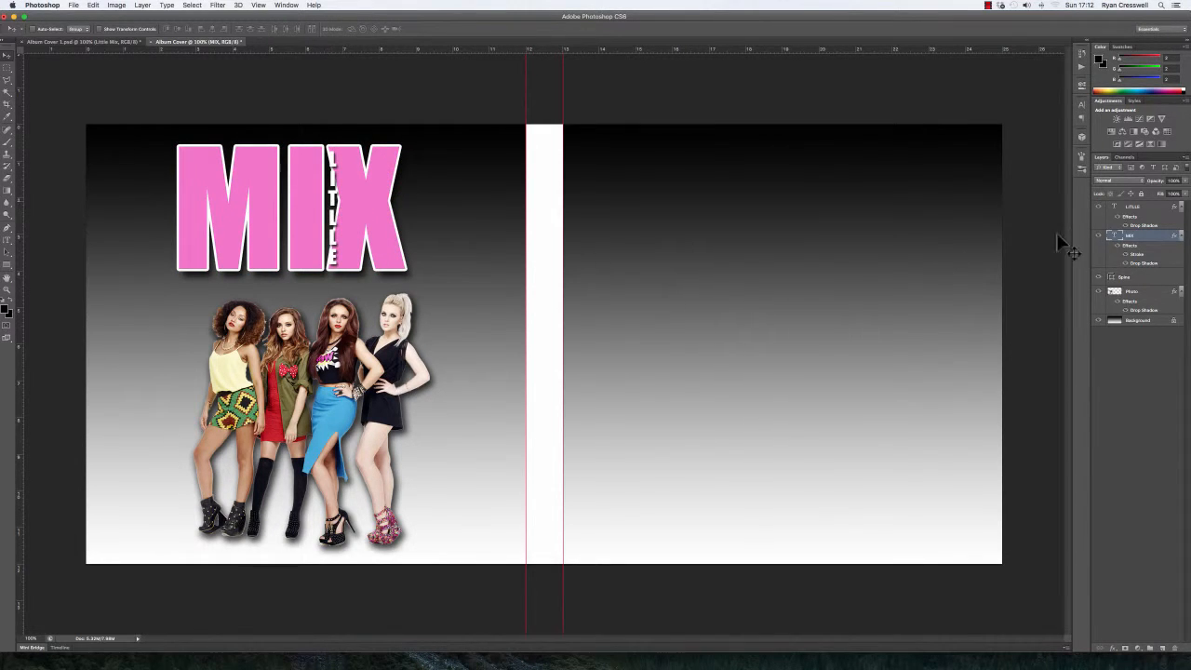
left_click(1130, 208)
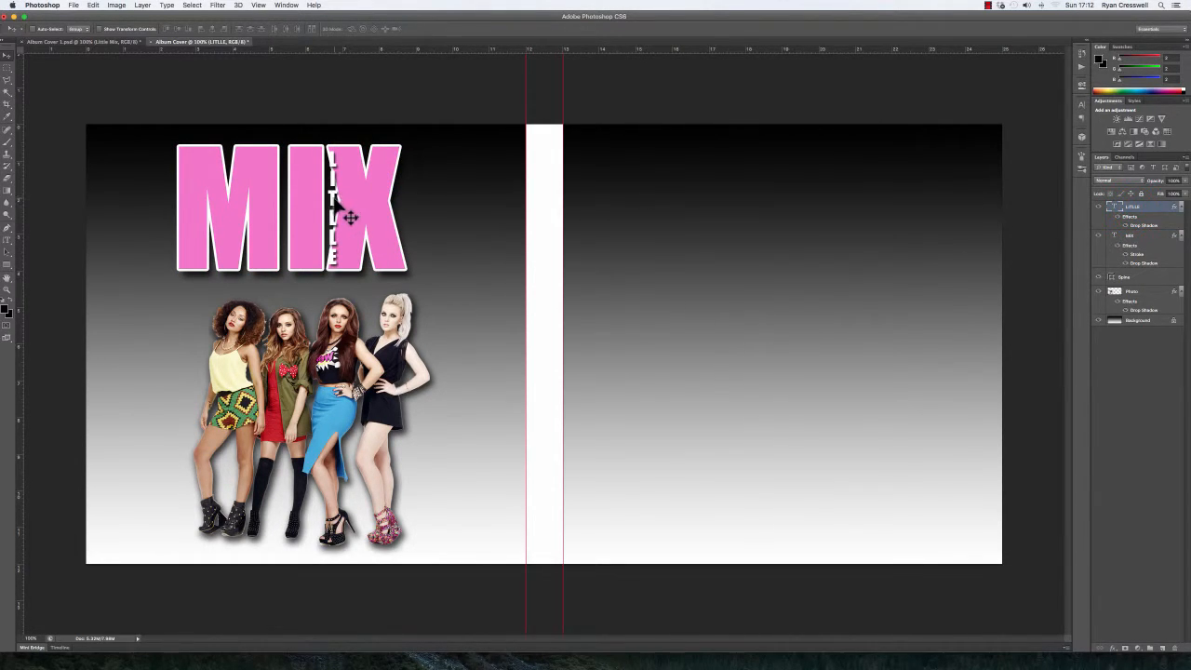
left_click_drag(349, 217, 308, 207)
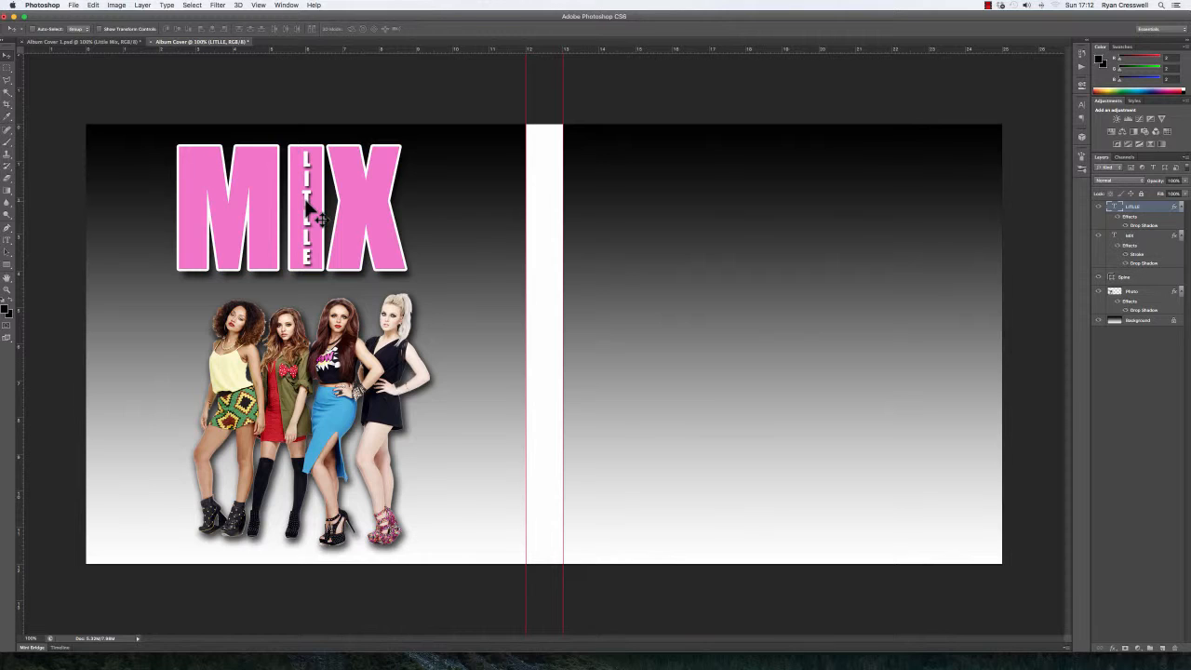
key("super+z")
key("alt+super+z")
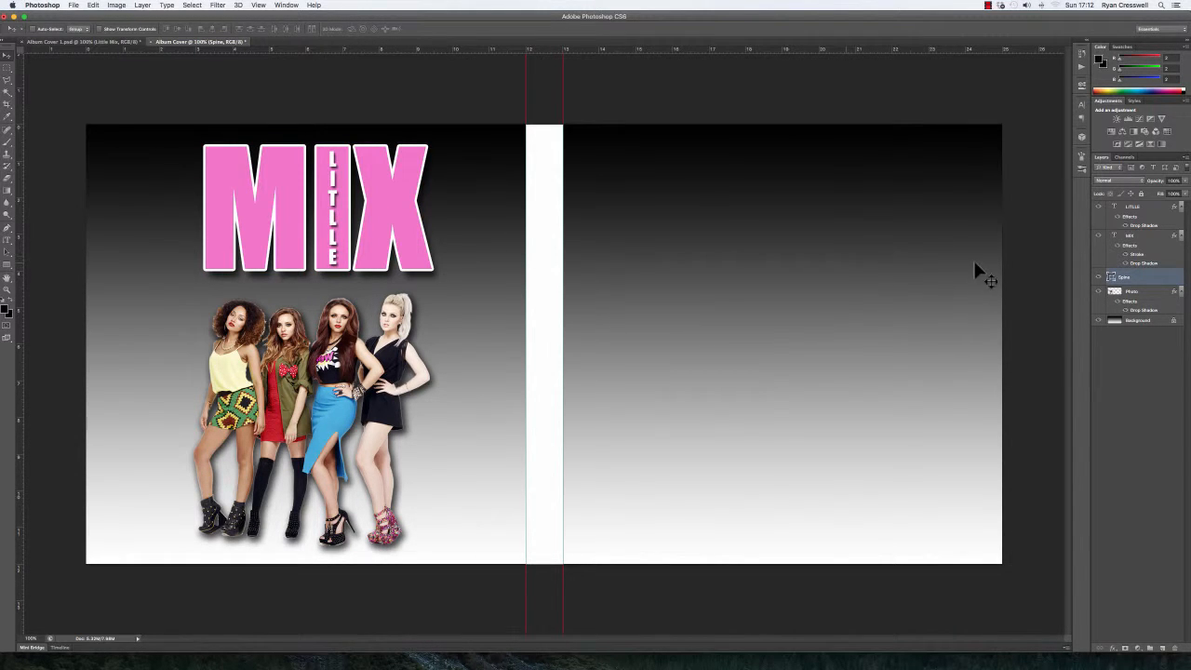
Select the MIX and LITLLE text layers together and move them slightly left and up on the front cover.
left_click(1147, 238)
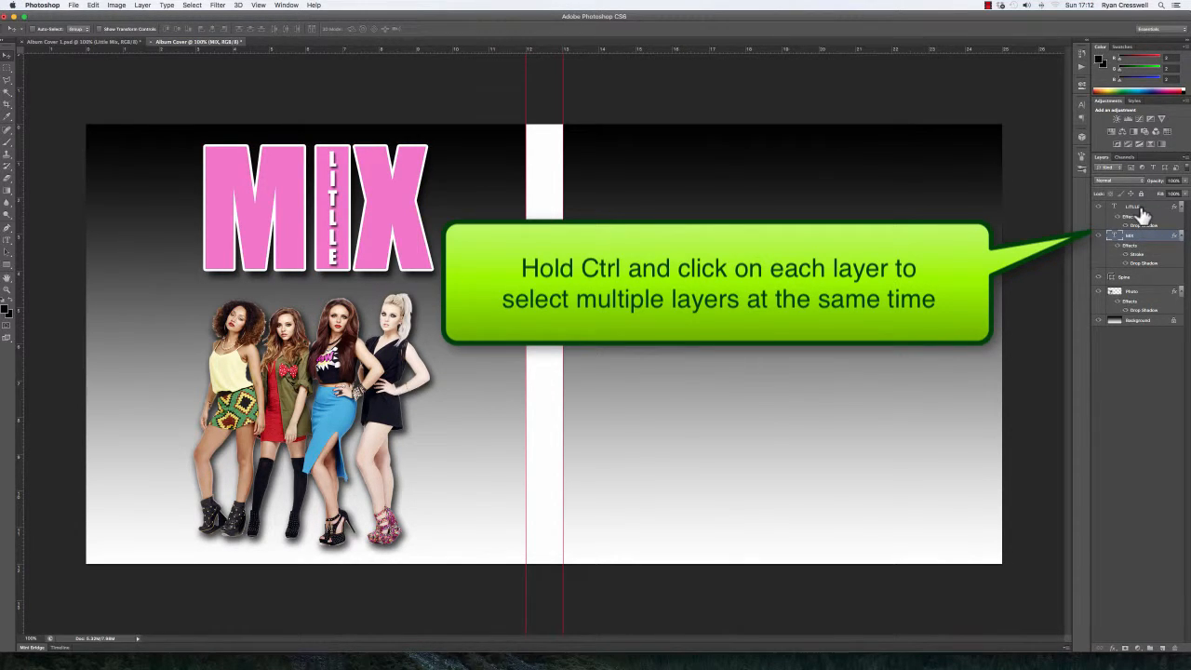
left_click(1141, 213, "ctrl")
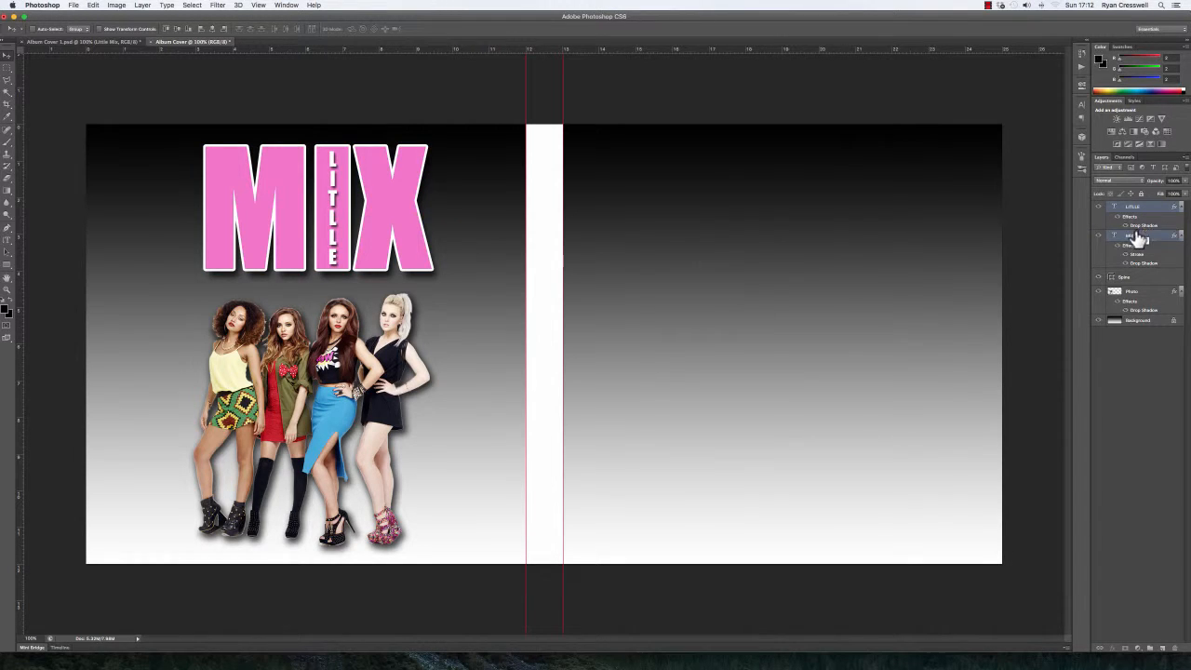
mouse_move(406, 176)
left_mouse_down()
mouse_move(335, 177)
mouse_move(389, 174)
mouse_move(379, 211)
mouse_move(400, 253)
mouse_move(374, 186)
mouse_move(409, 177)
mouse_move(395, 179)
left_mouse_up()
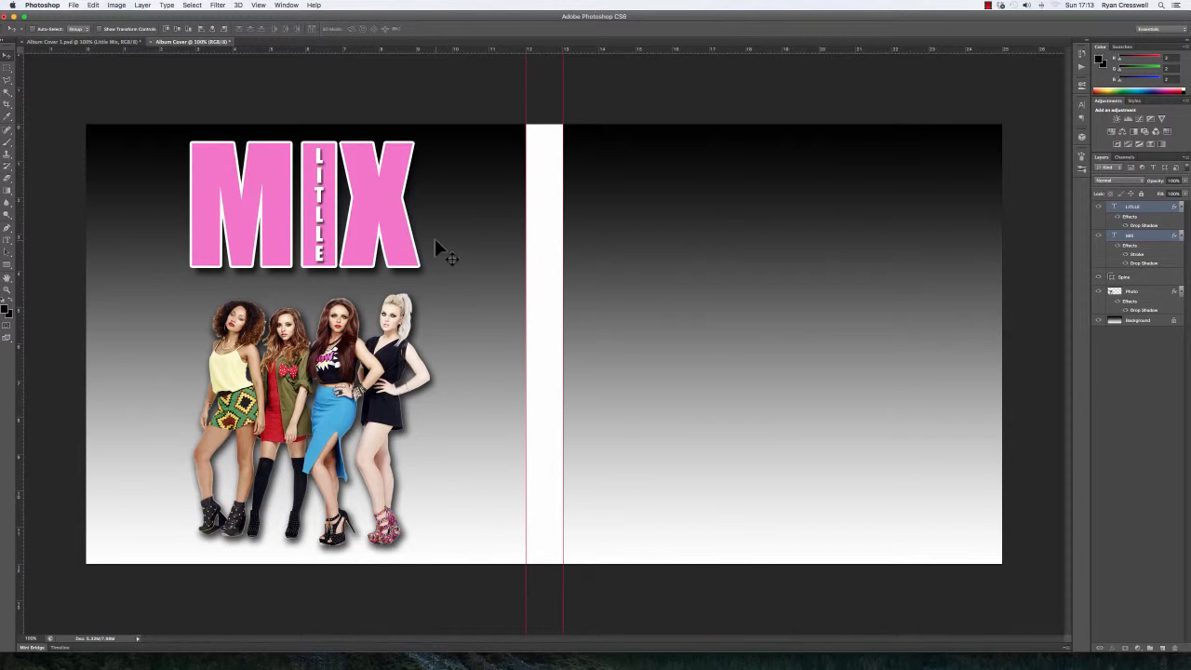
Add the vertical text GET WEIRD between the MIX title and the spine, directly above the Photo layer.
left_click(1149, 296)
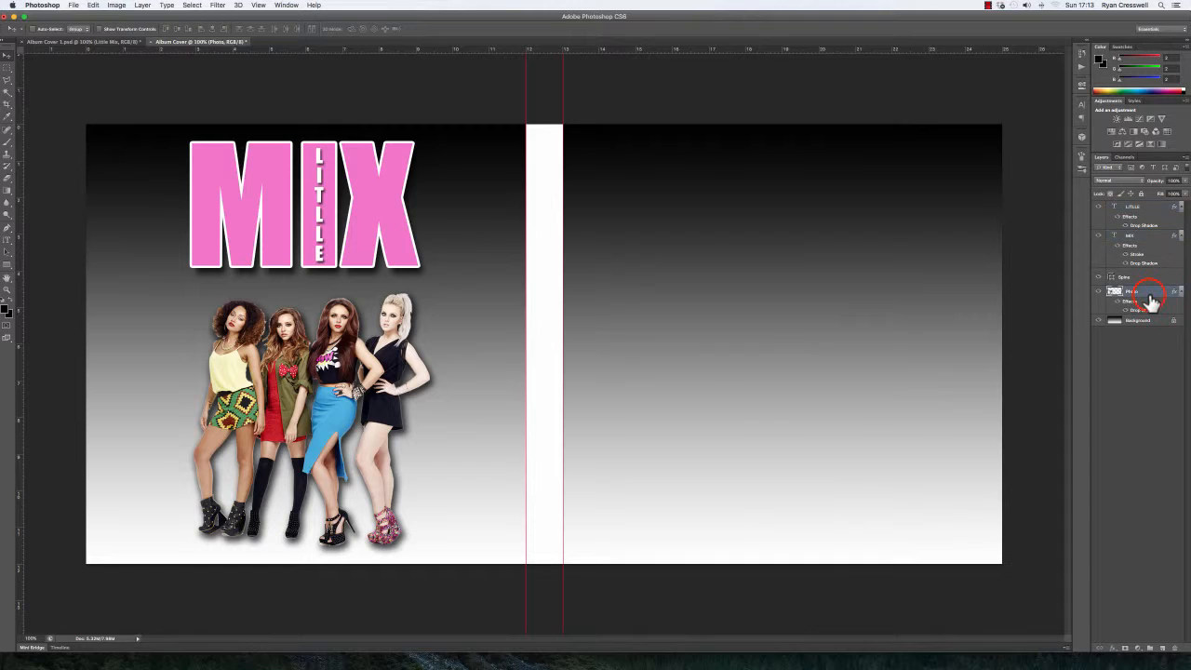
left_click(8, 240)
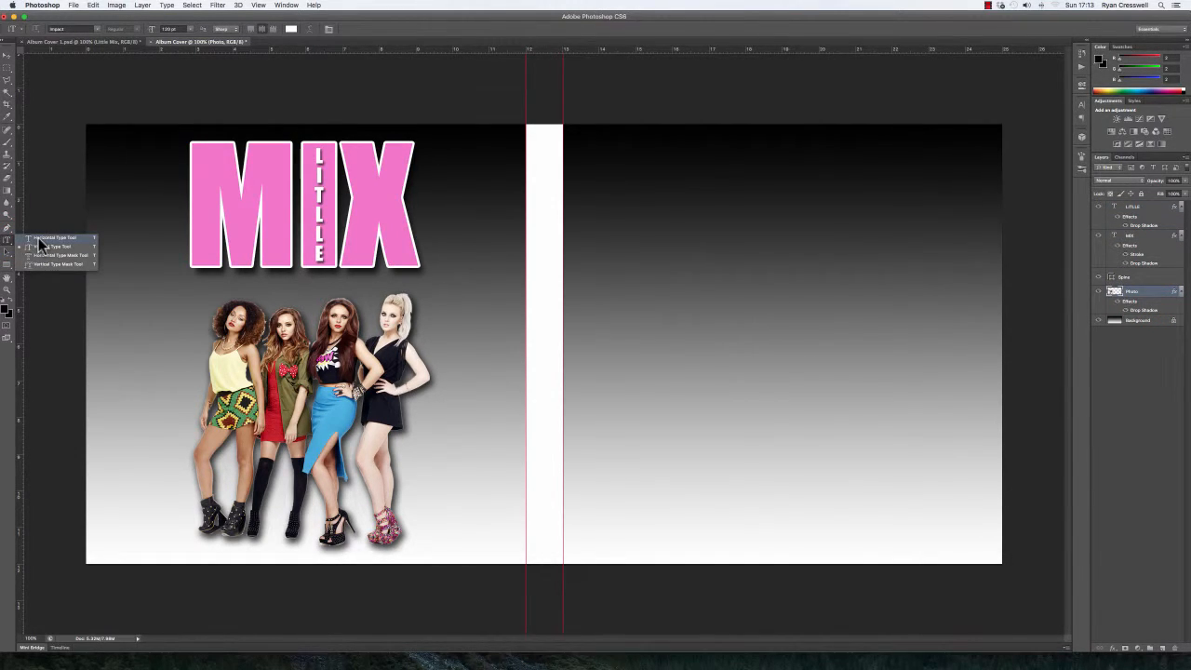
left_click(40, 245)
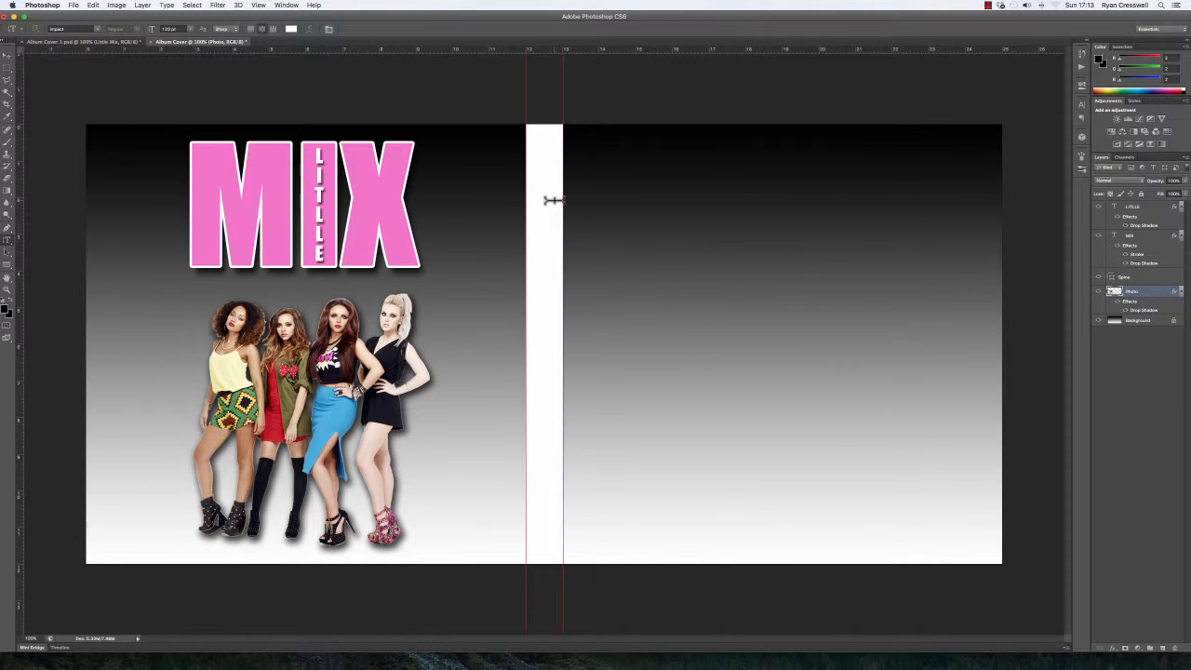
left_click(51, 41)
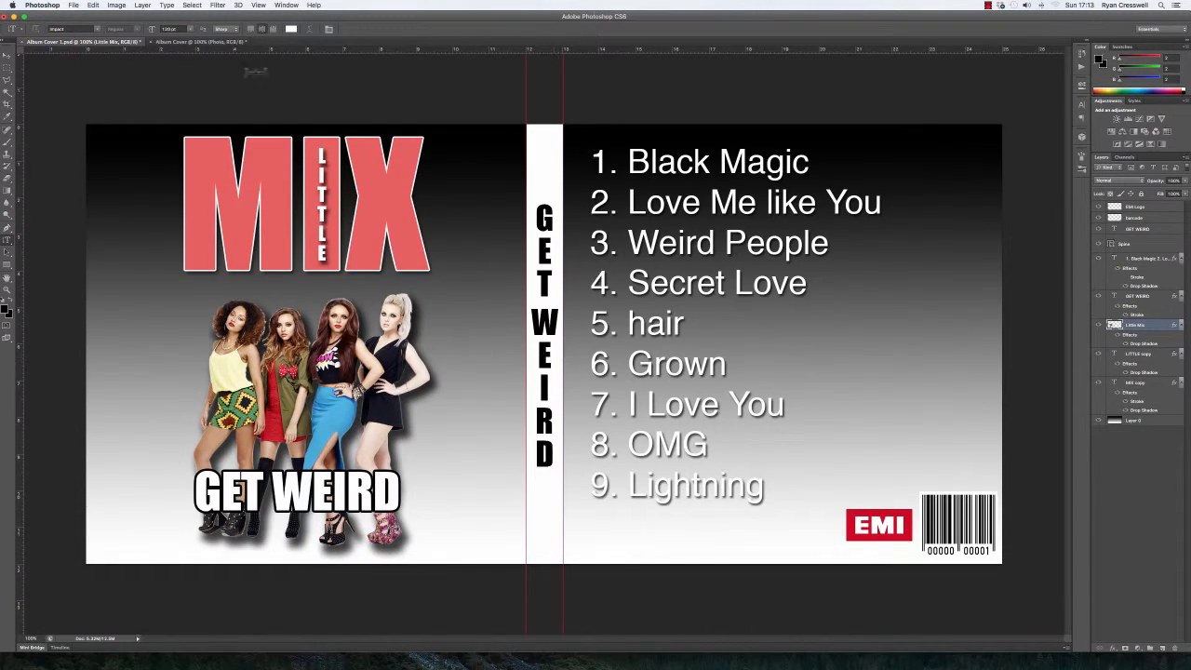
left_click(182, 43)
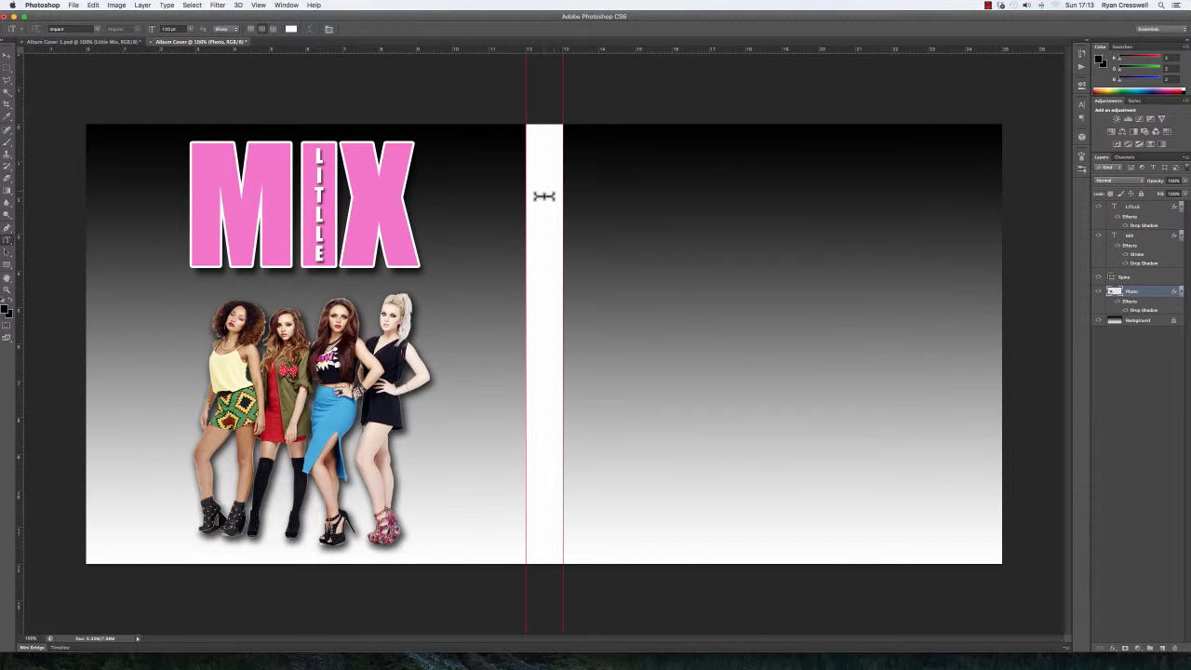
left_click(483, 206)
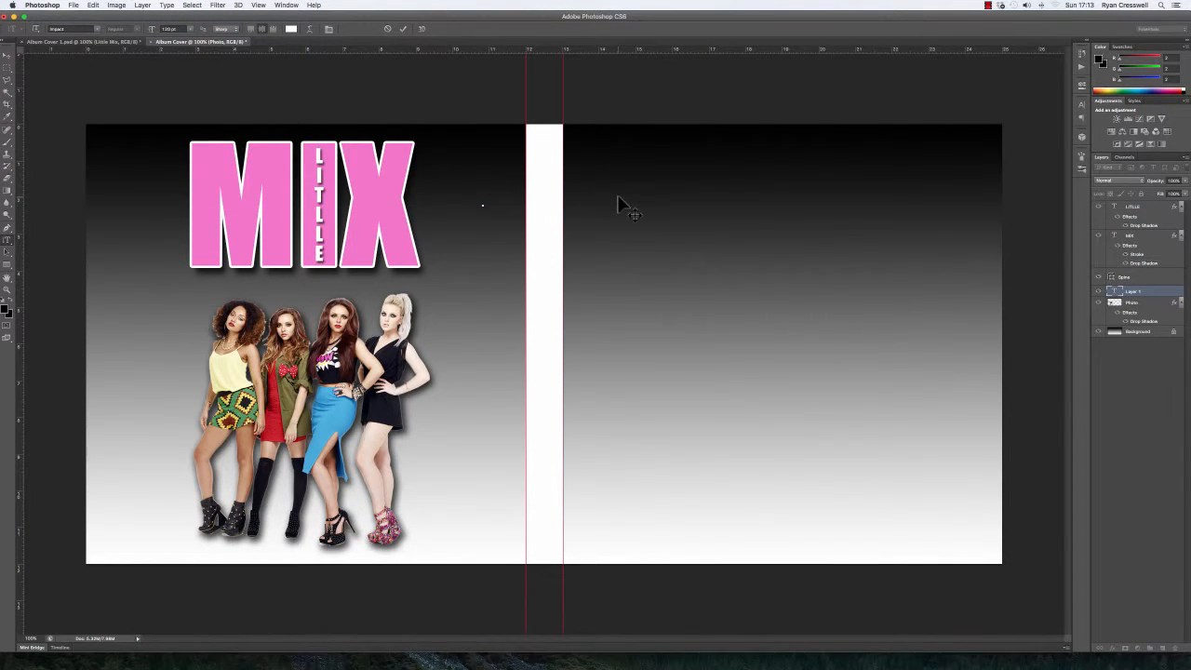
type("get")
key("BackSpace")
key("BackSpace")
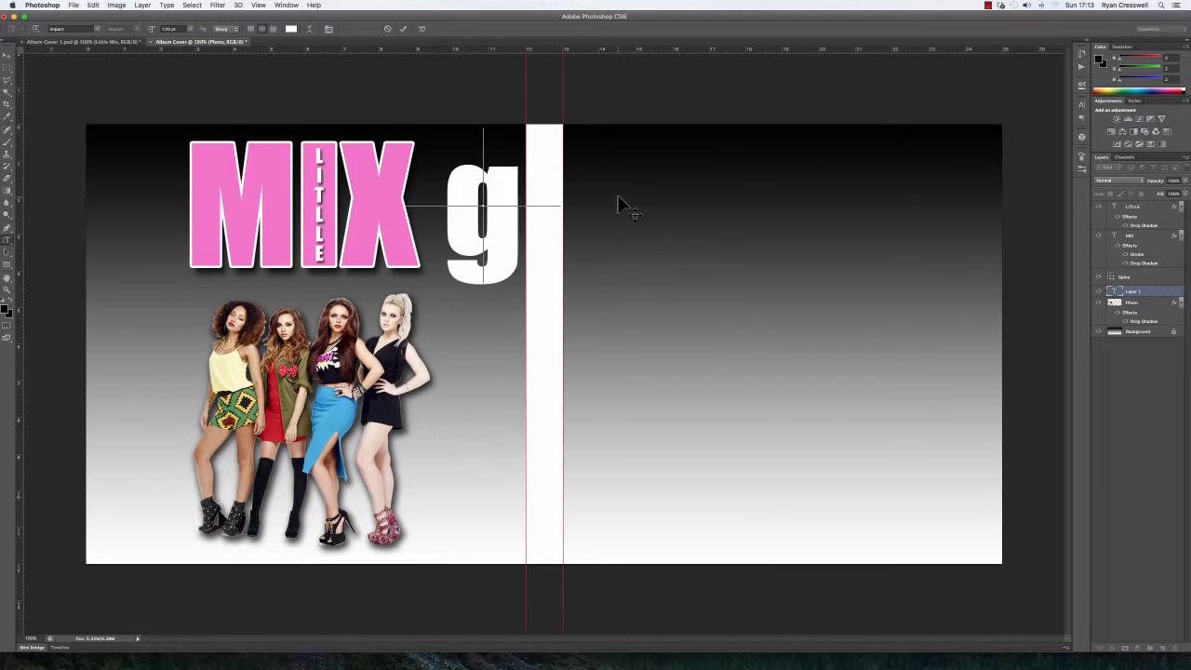
key("BackSpace")
type("GET WEI")
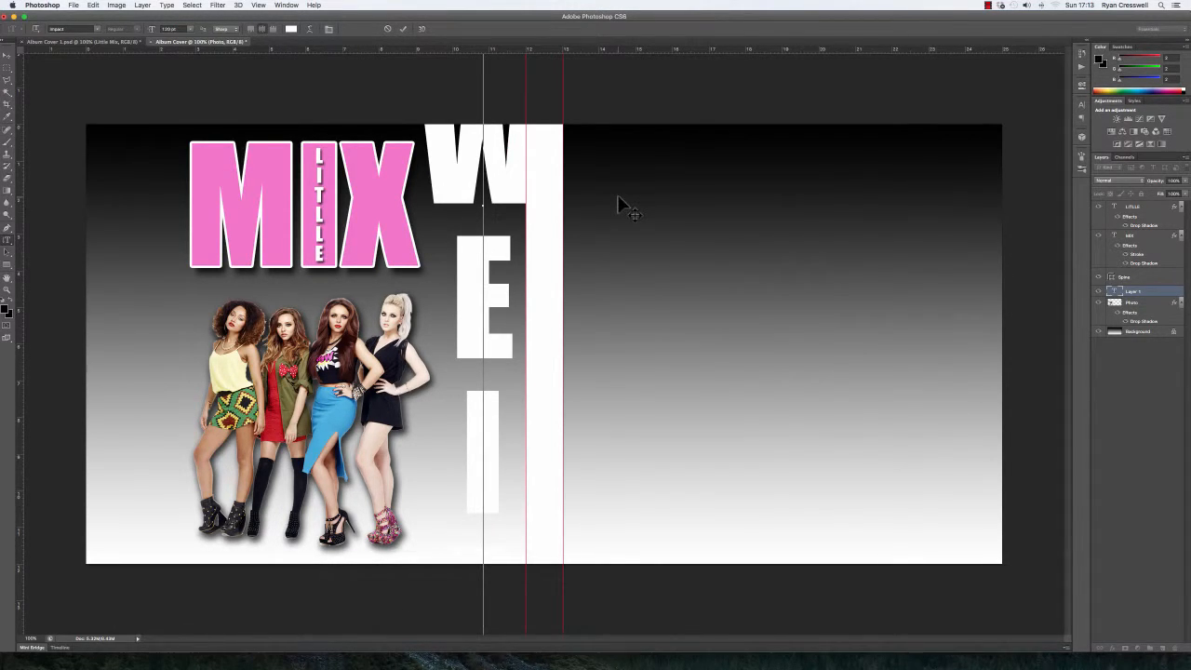
Set the GET WEIRD text to 30 pt and move it down beside the spine so the whole title fits on the cover.
triple_click(468, 253)
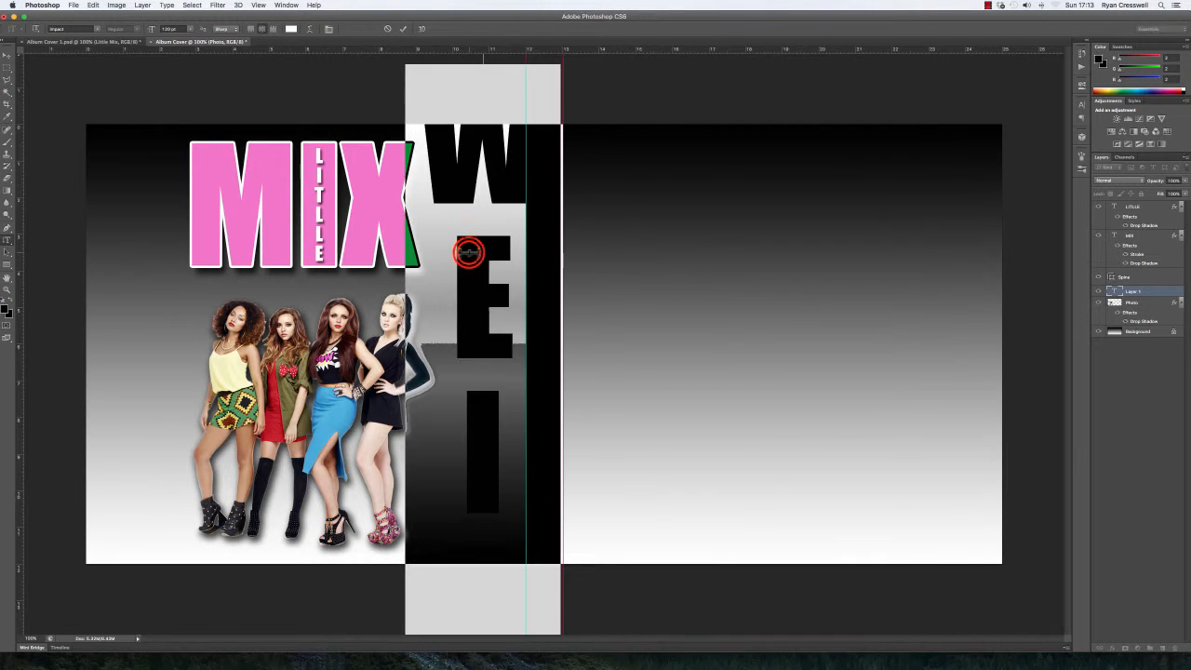
left_click(190, 29)
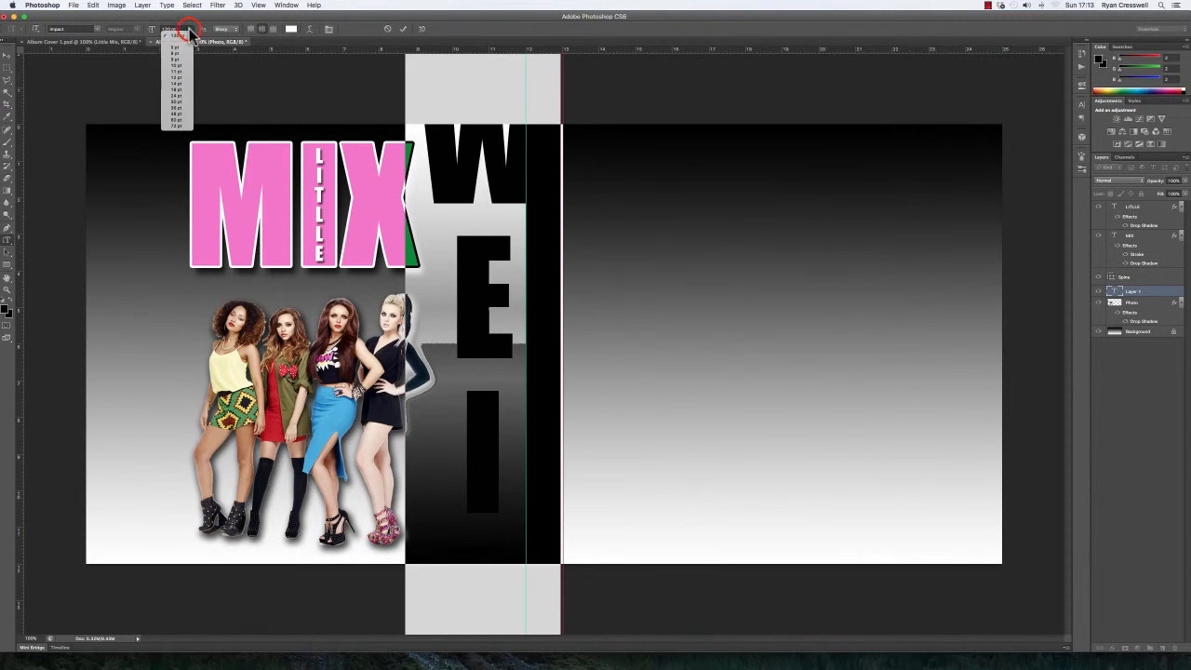
left_click(179, 114)
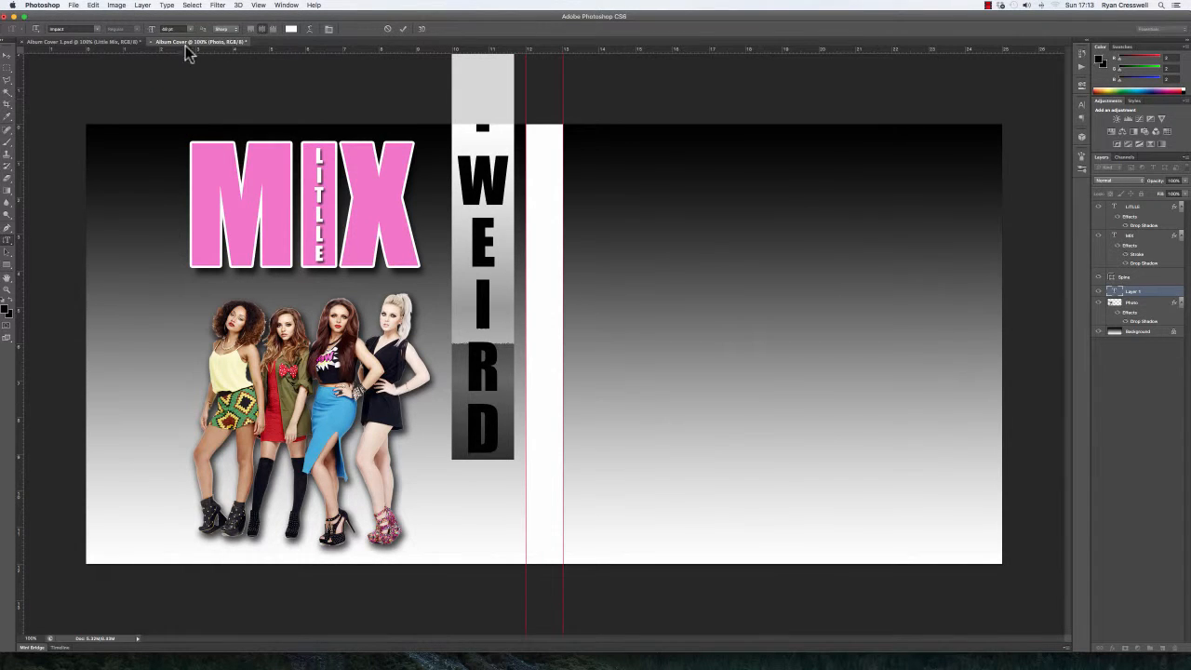
left_click(190, 29)
left_click(181, 100)
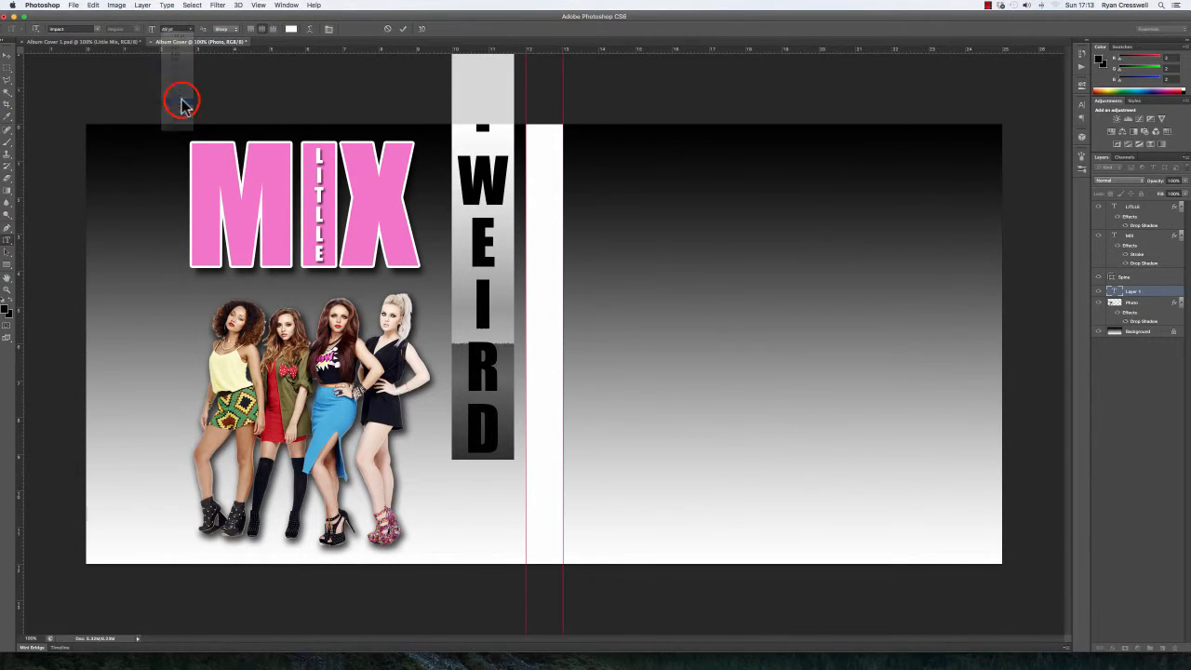
left_click(8, 60)
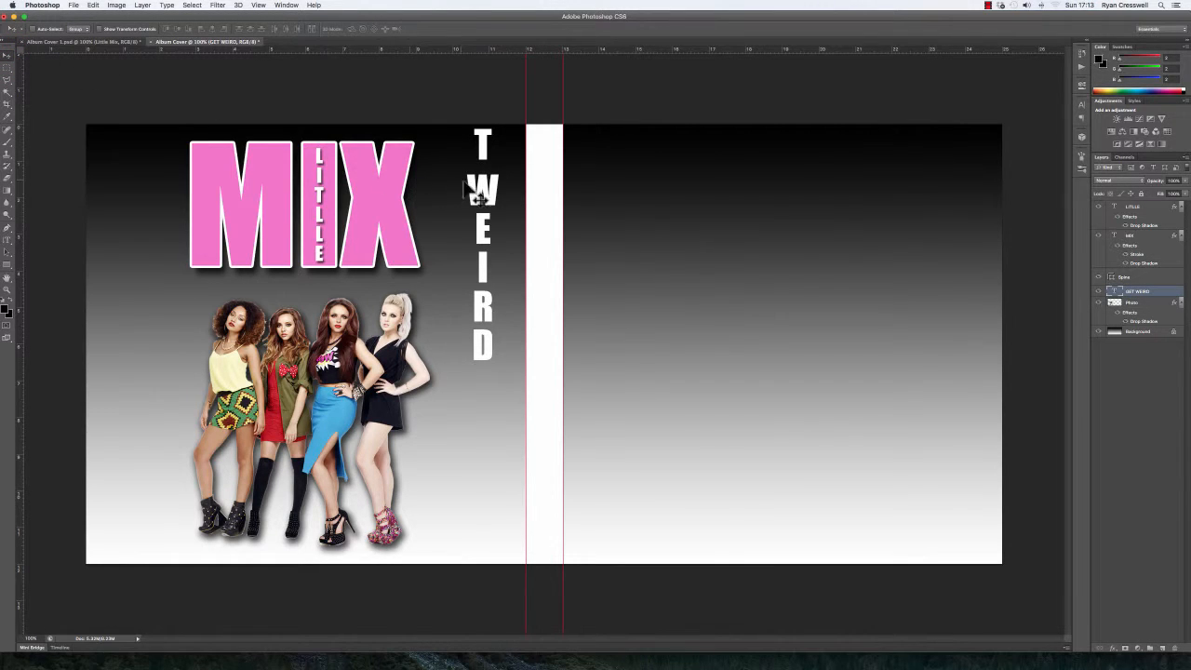
left_click_drag(496, 209, 518, 273)
Change the colour of the vertical GET WEIRD text to black.
left_click(8, 239)
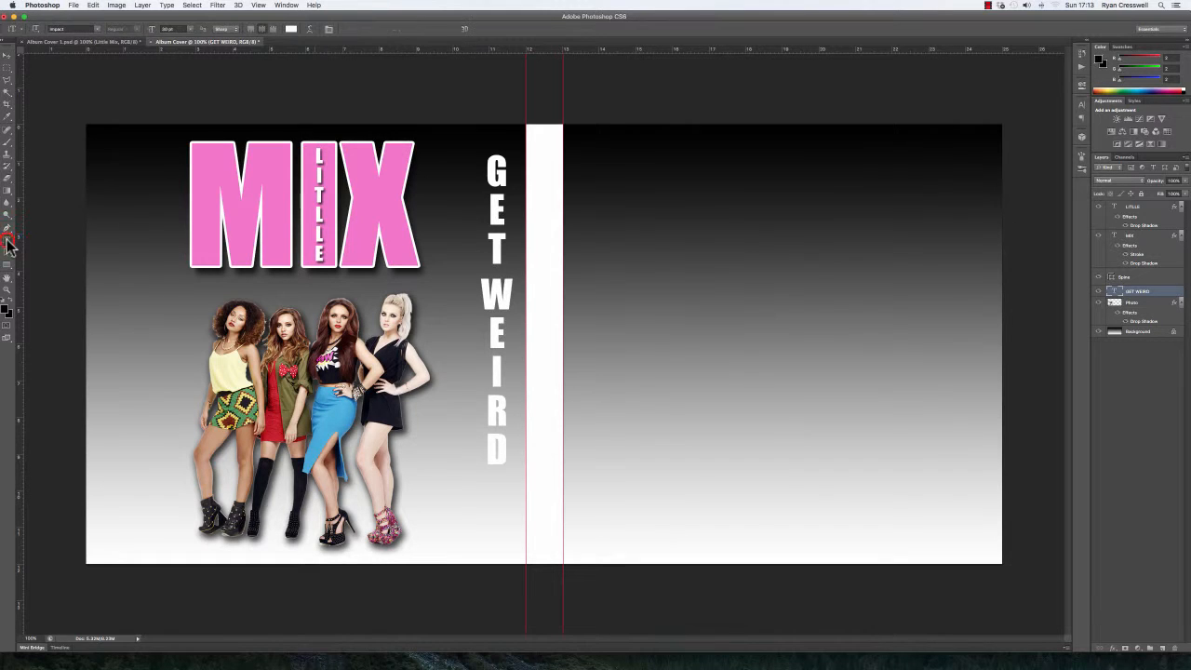
double_click(493, 257)
triple_click(494, 258)
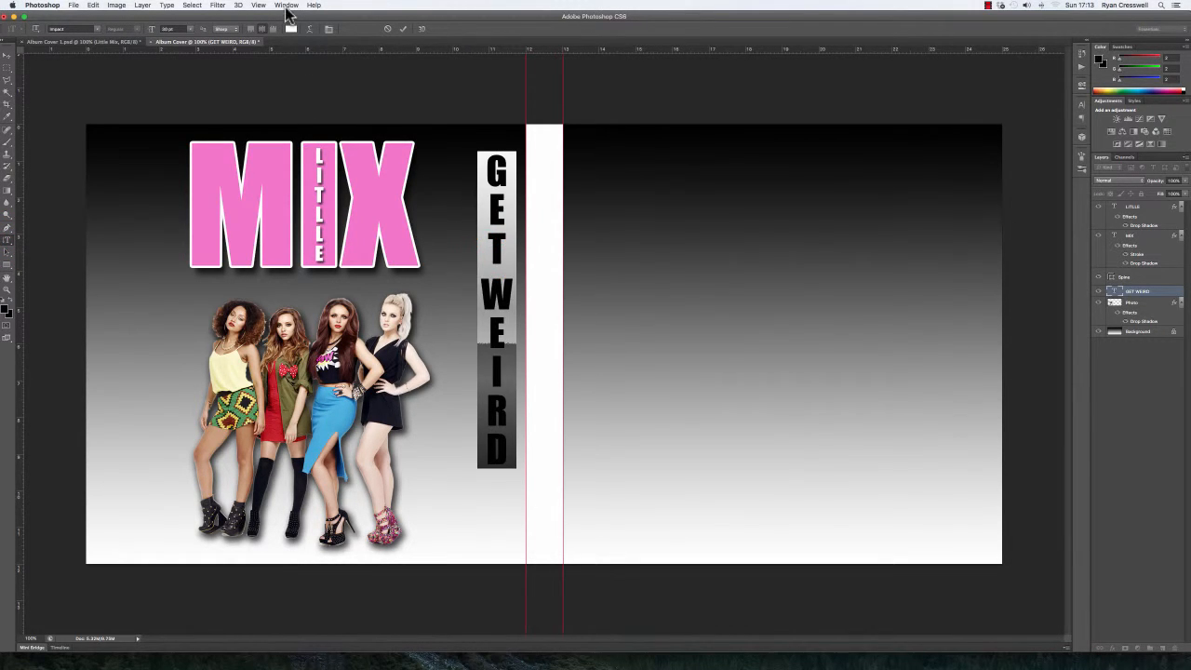
left_click(292, 29)
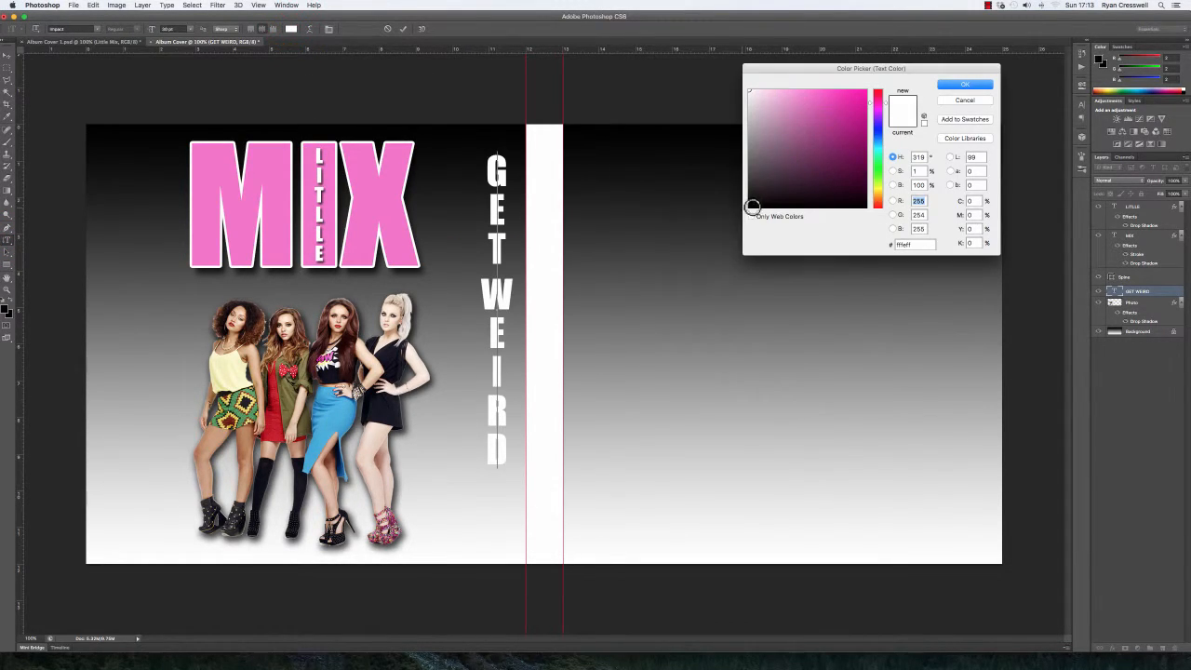
left_click(751, 206)
left_click(964, 85)
Move the GET WEIRD text onto the white spine and reorder the Spine layer beneath the text layer.
left_click(8, 56)
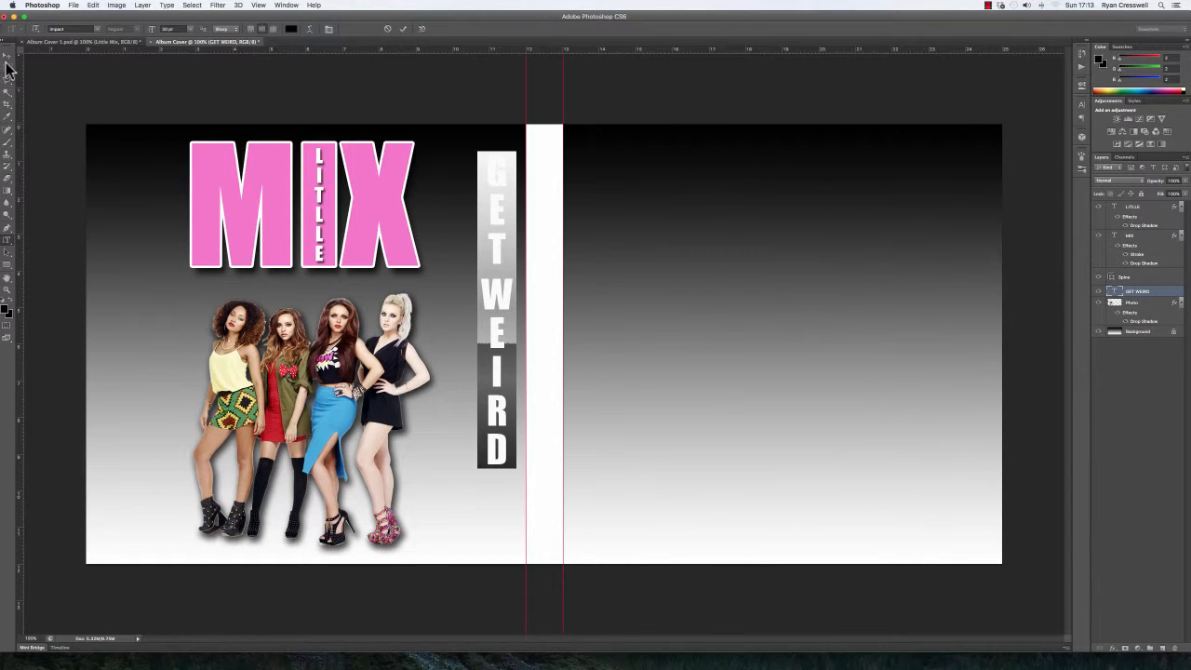
left_click_drag(485, 246, 548, 265)
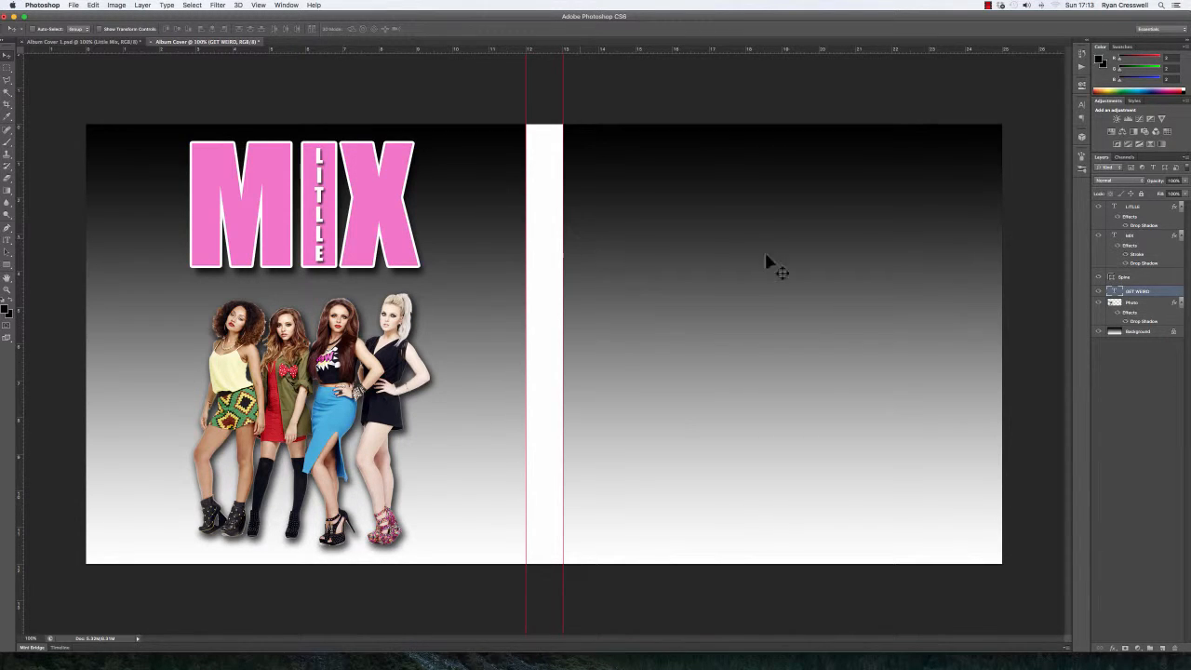
left_click(1144, 277)
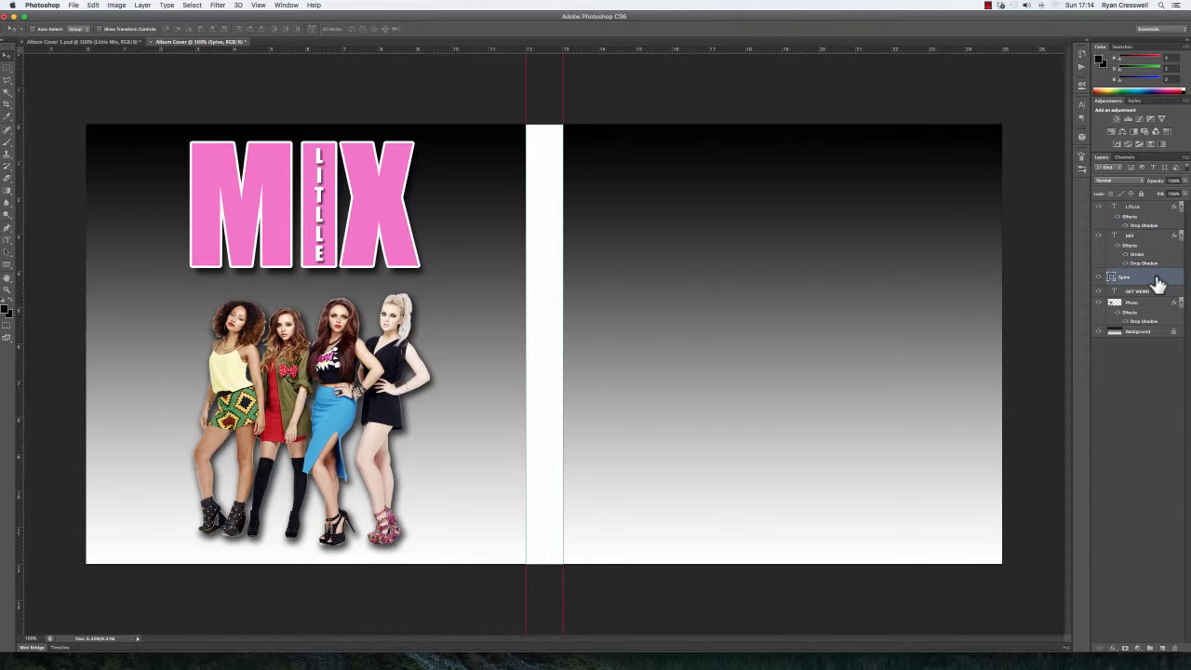
left_click_drag(1159, 281, 1159, 306)
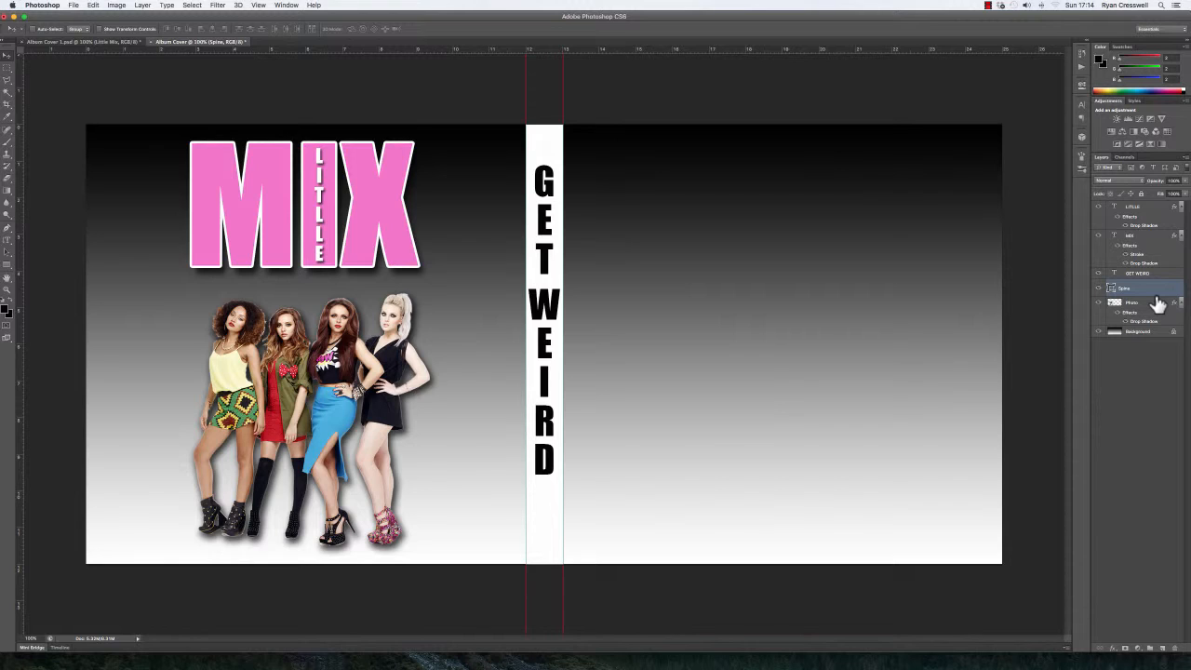
Switch to the Album Cover 1 document to examine the finished cover layout.
left_click(105, 43)
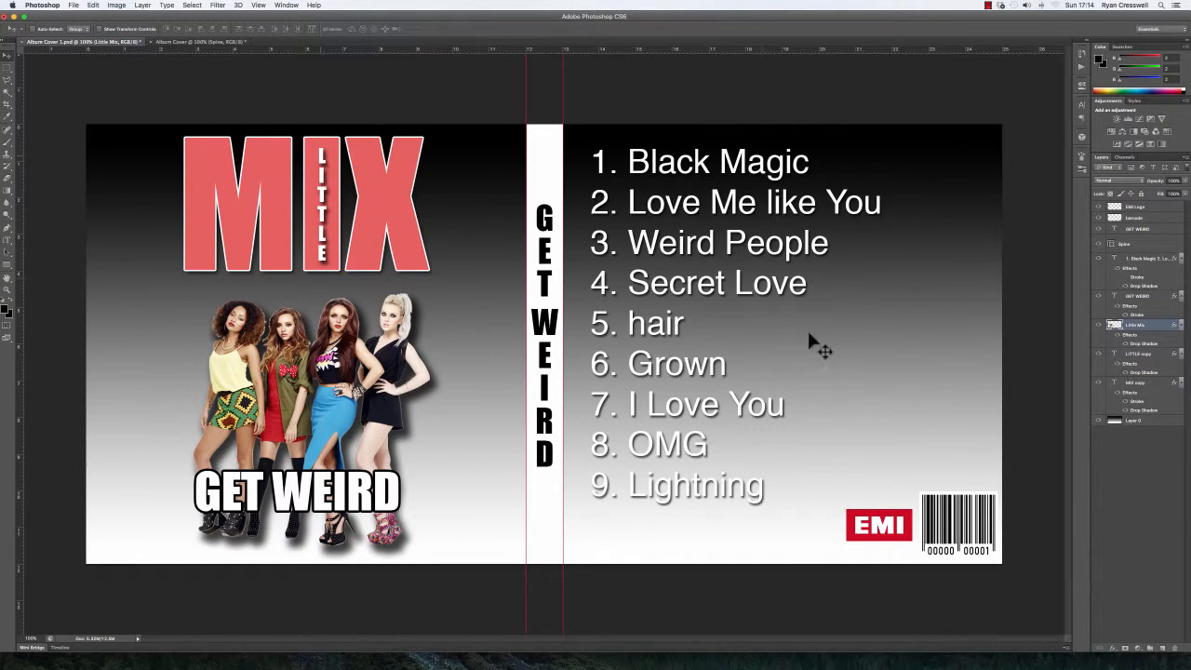